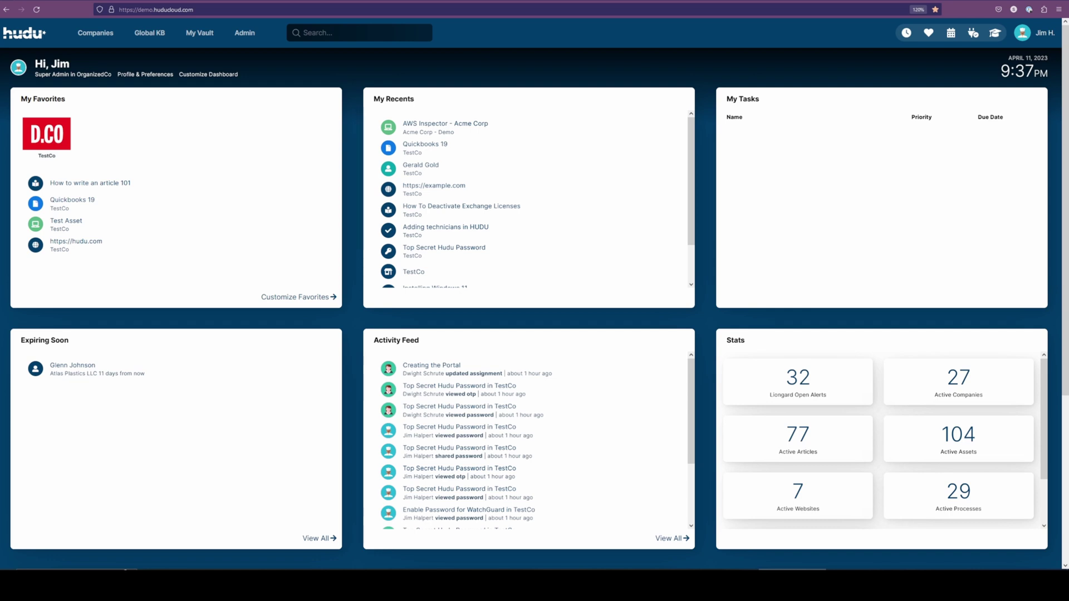
From Admin, create a global process template named 'Demo' and open its empty page
click(250, 41)
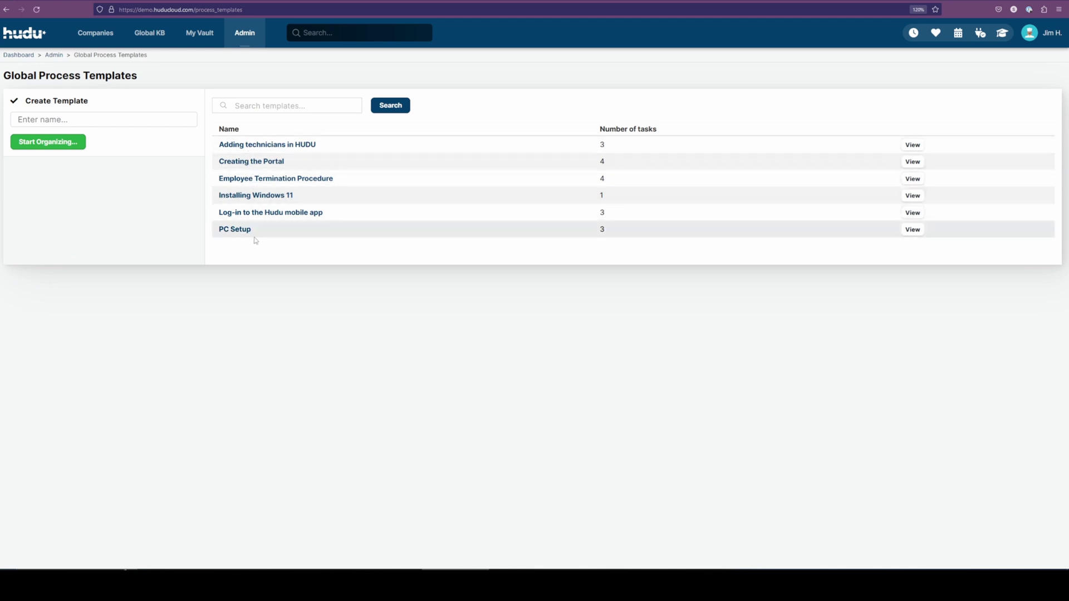
click(120, 119)
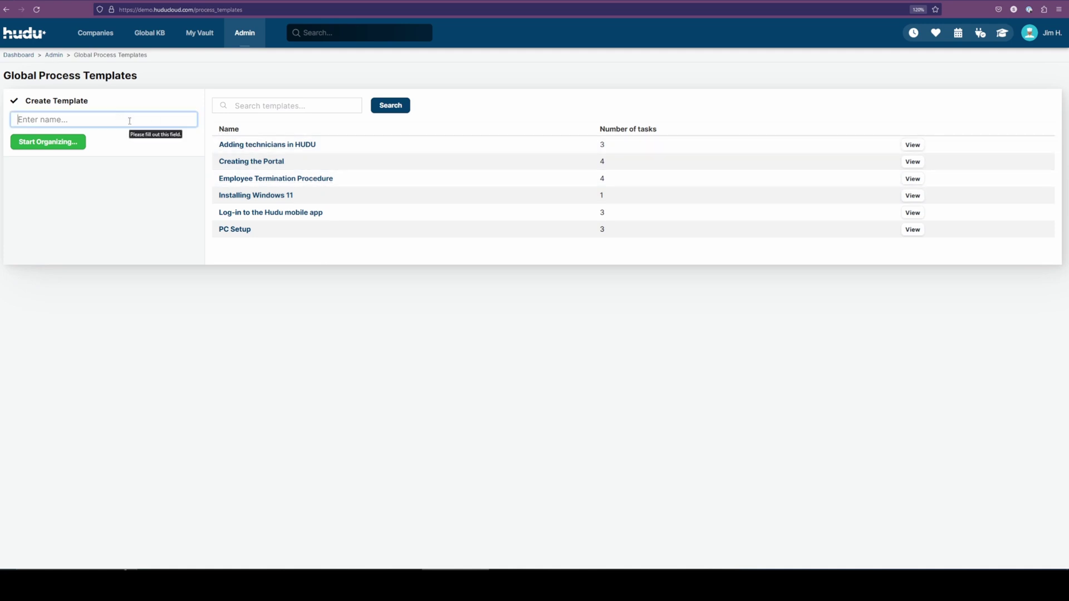
text(Demo)
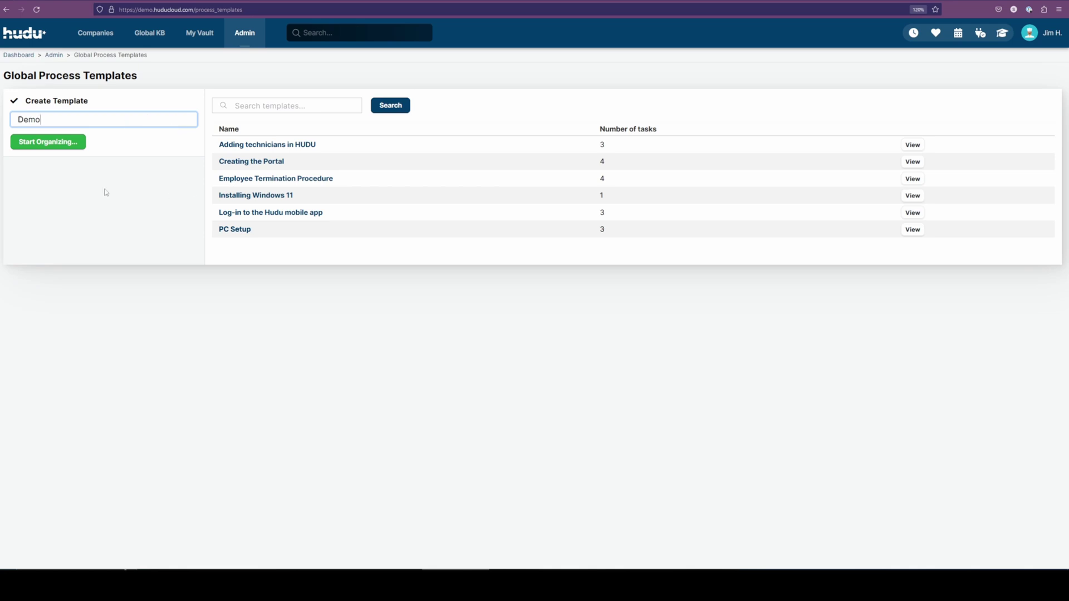
click(32, 146)
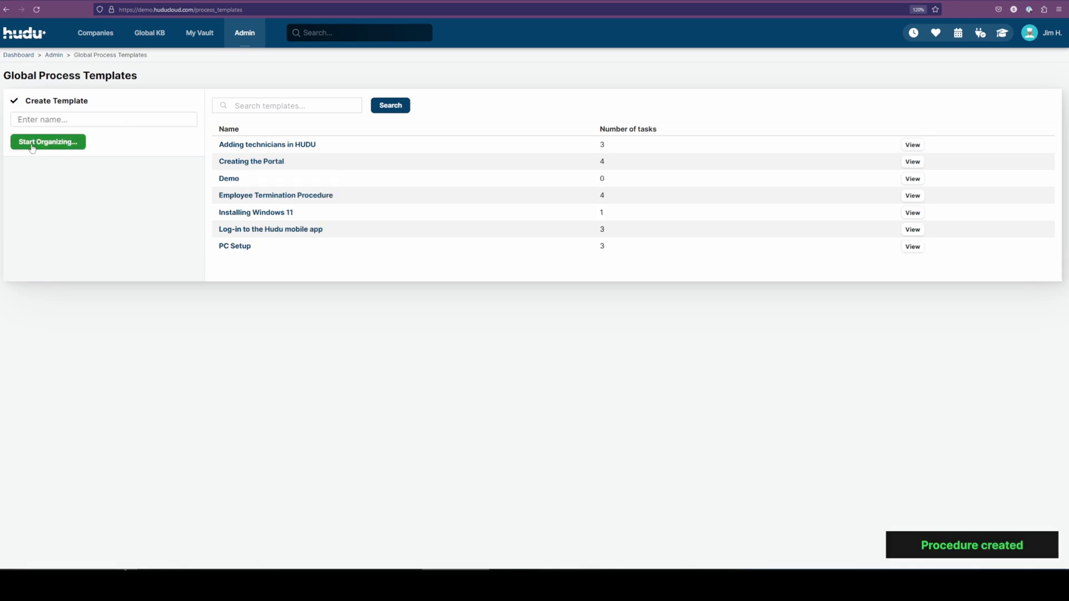
click(236, 178)
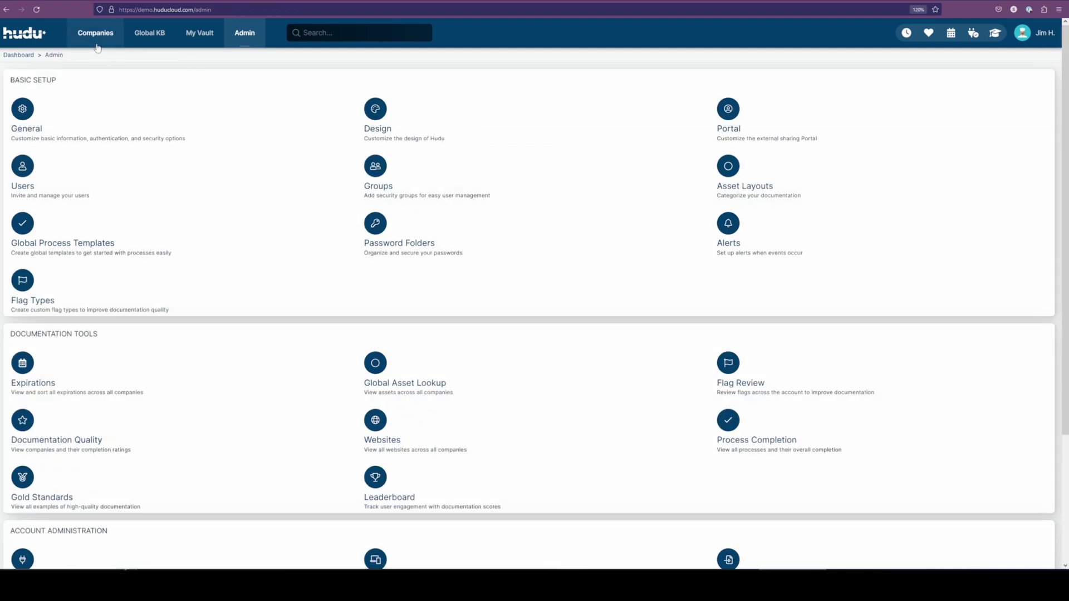
Go to TestCo's processes and start a new process
click(97, 45)
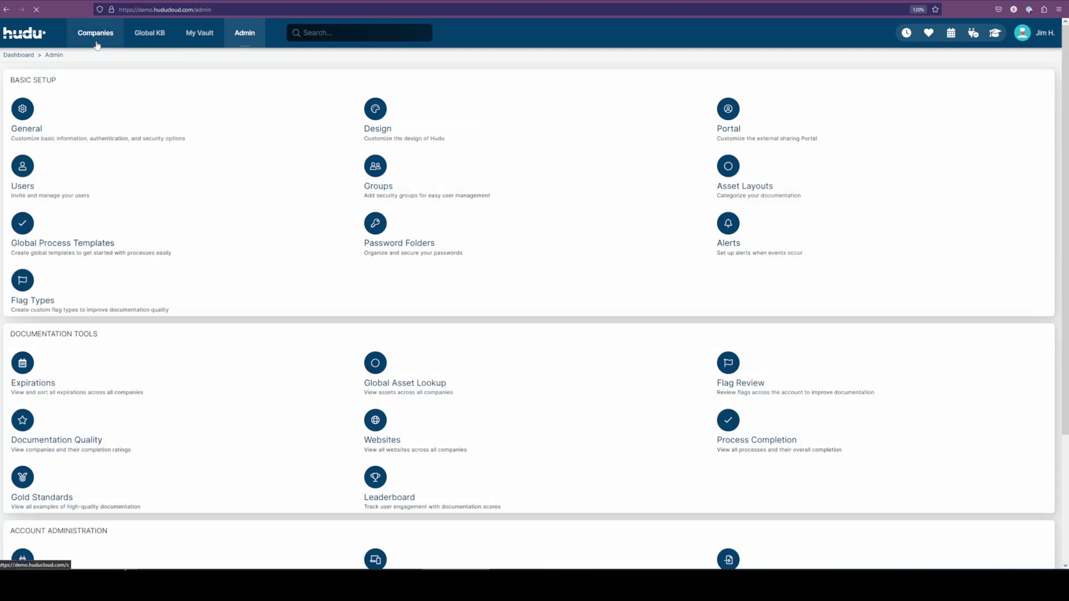
click(23, 127)
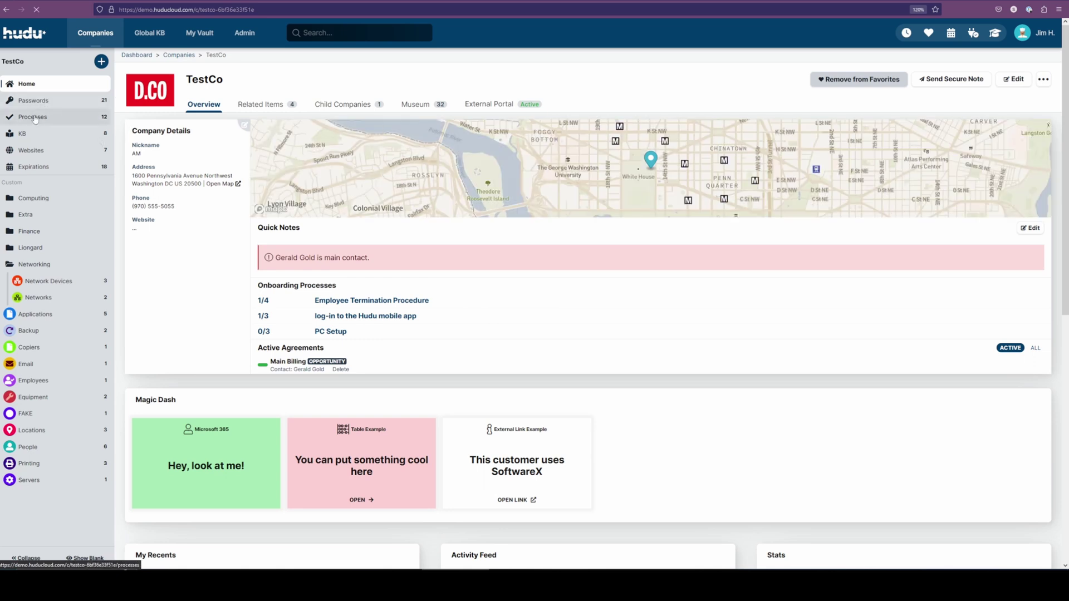
click(34, 118)
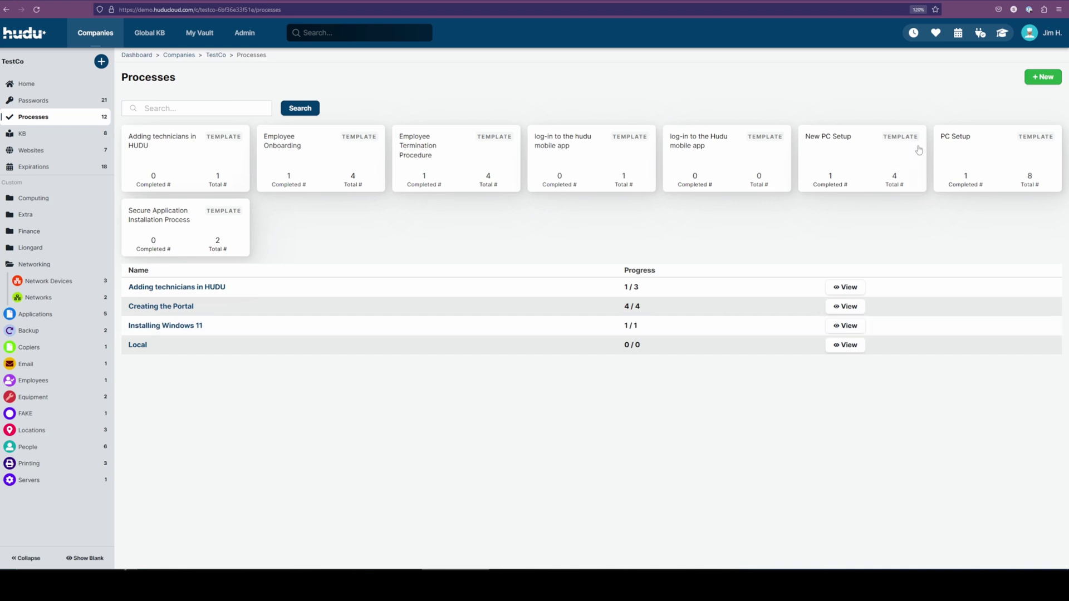
click(1028, 82)
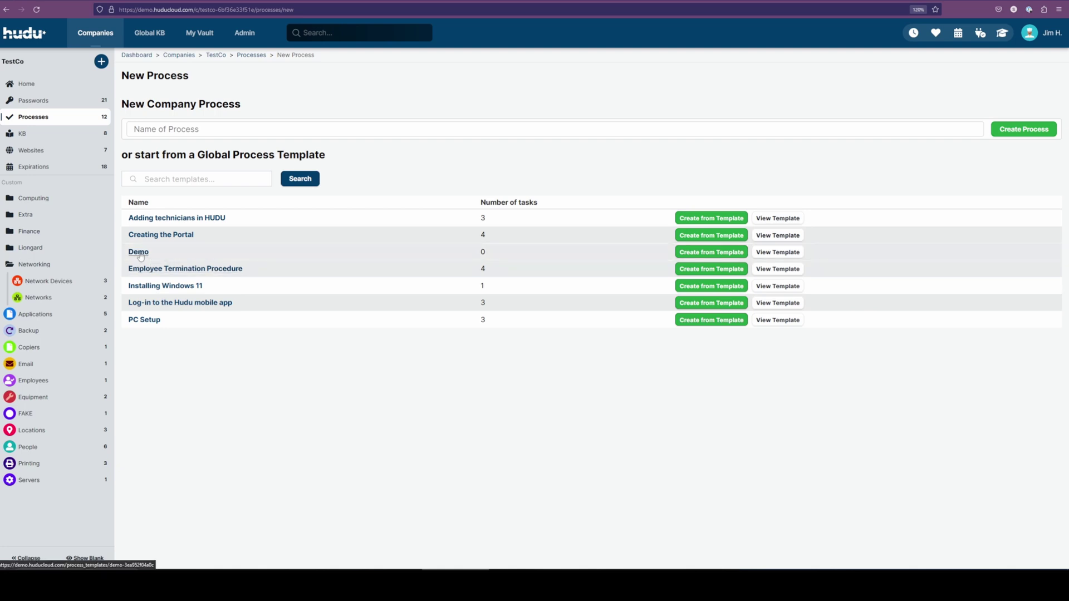
Create the process from the 'Adding technicians in HUDU' template, then return to TestCo's process list
click(313, 123)
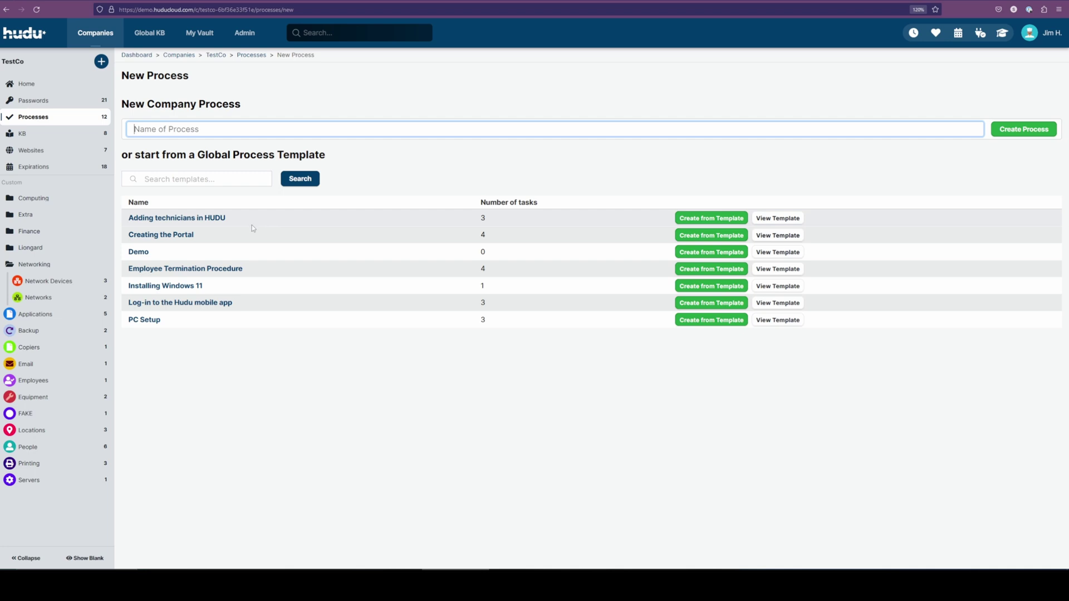
click(712, 222)
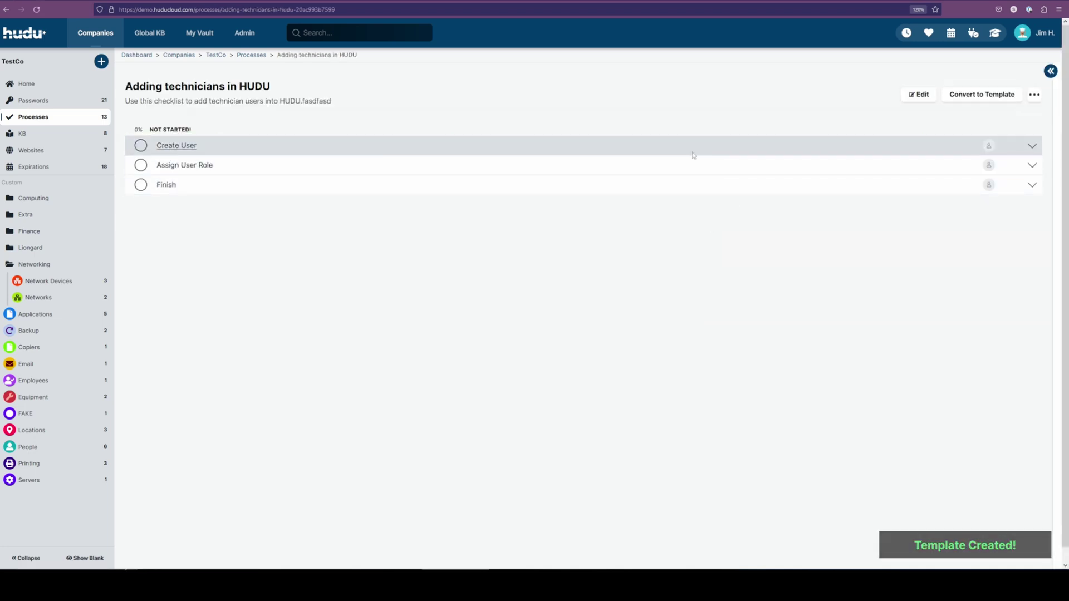
click(1031, 146)
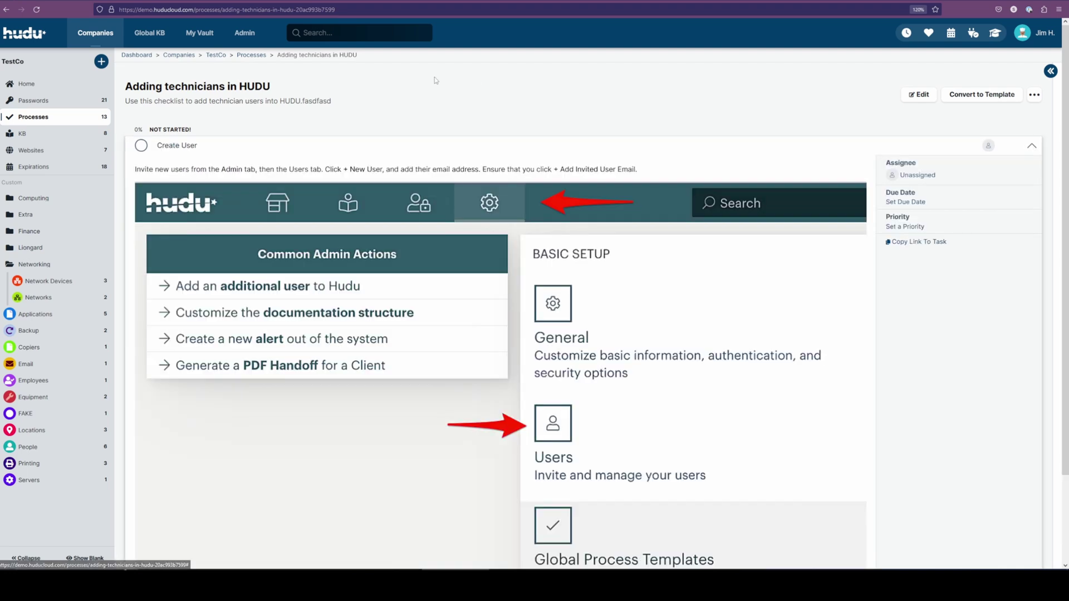
click(1030, 146)
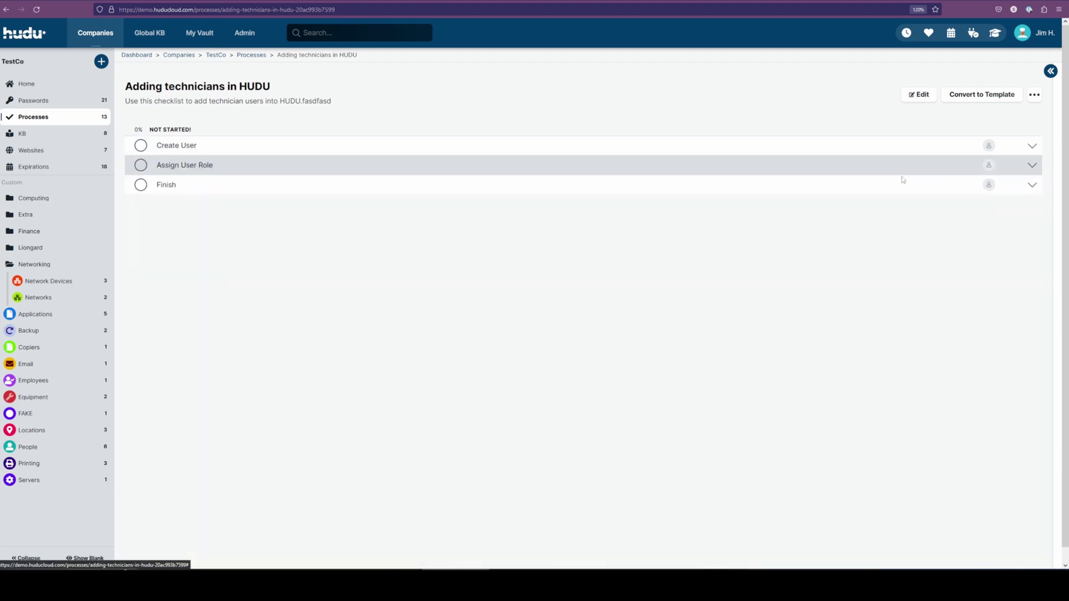
key(alt+Left)
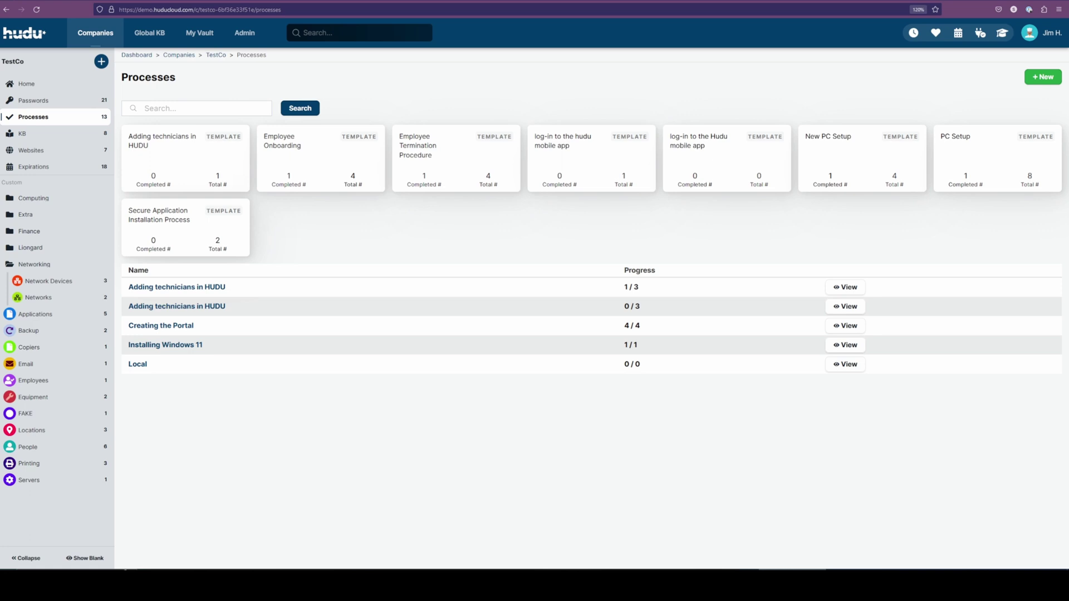
In the Adding technicians in HUDU process, assign the Create User task to the matching user
click(171, 307)
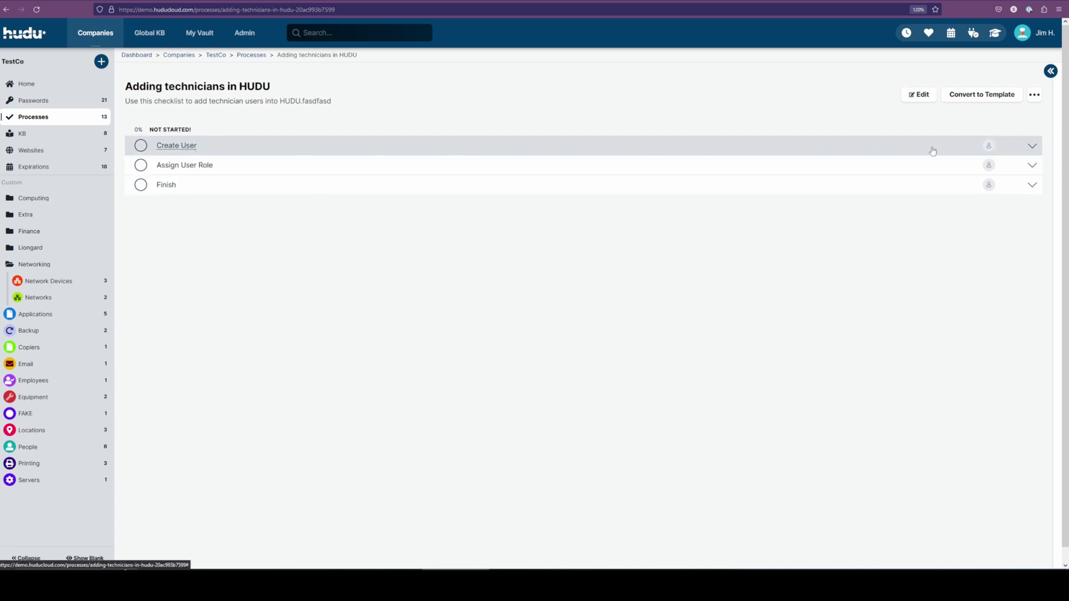
click(1031, 147)
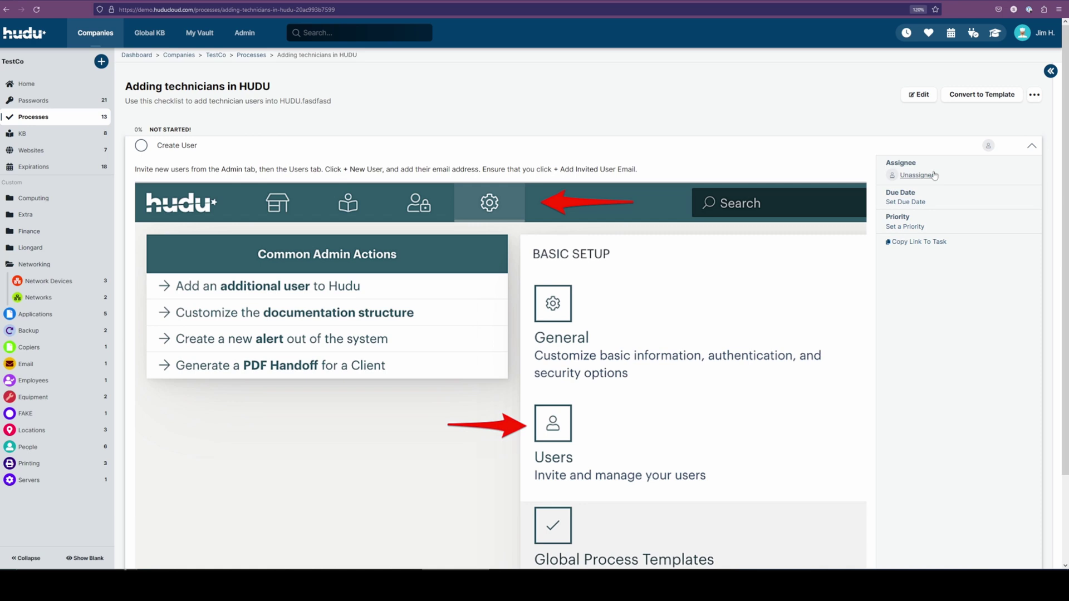
click(930, 176)
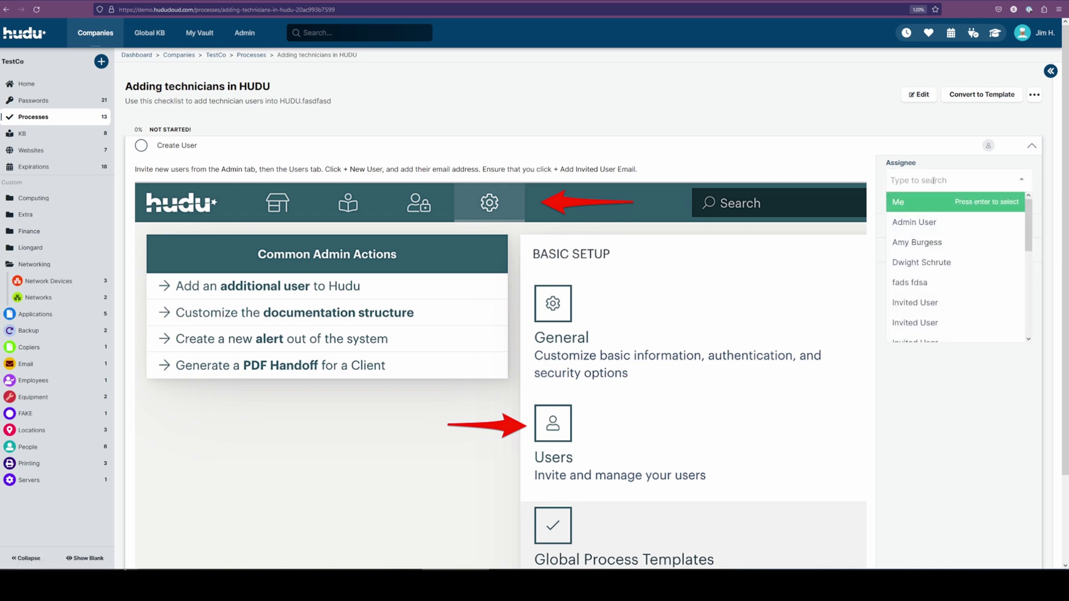
text(Jim)
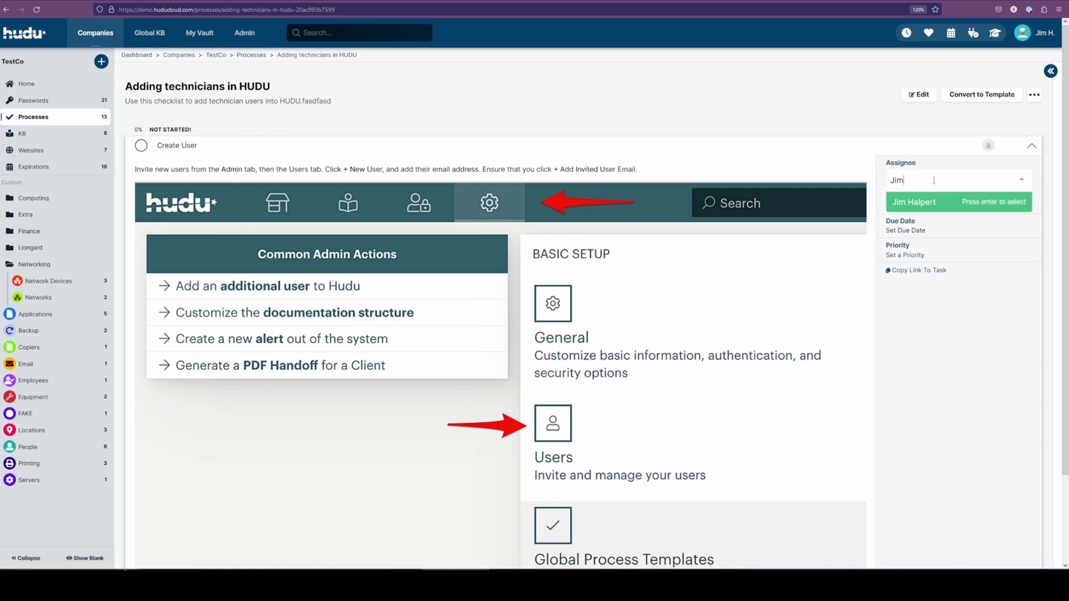
click(910, 207)
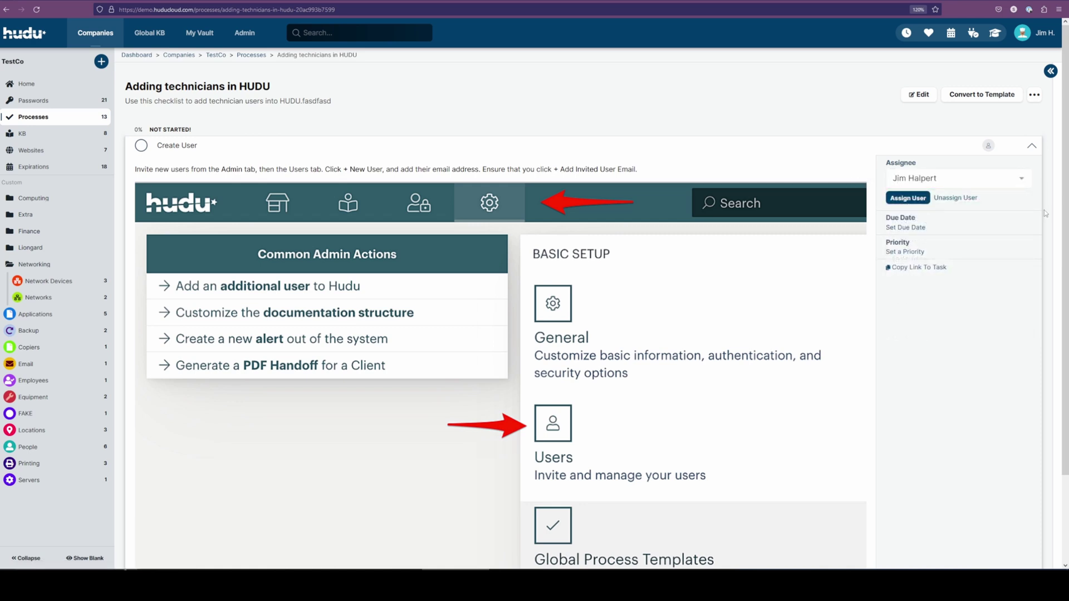
Give Create User a due date of April 14, 2023 and save the assignee
click(910, 227)
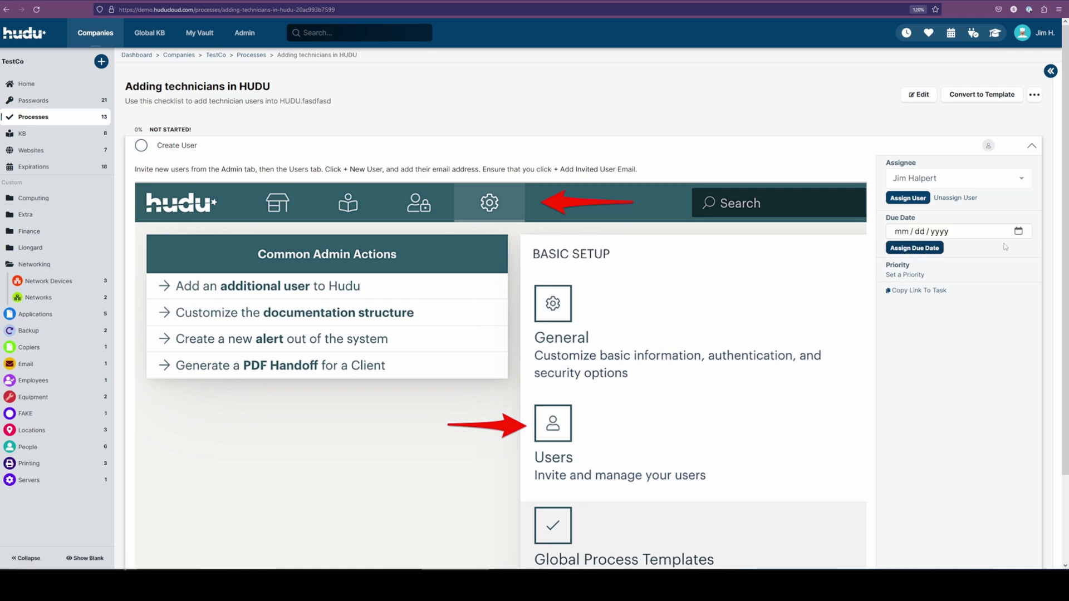
click(1018, 230)
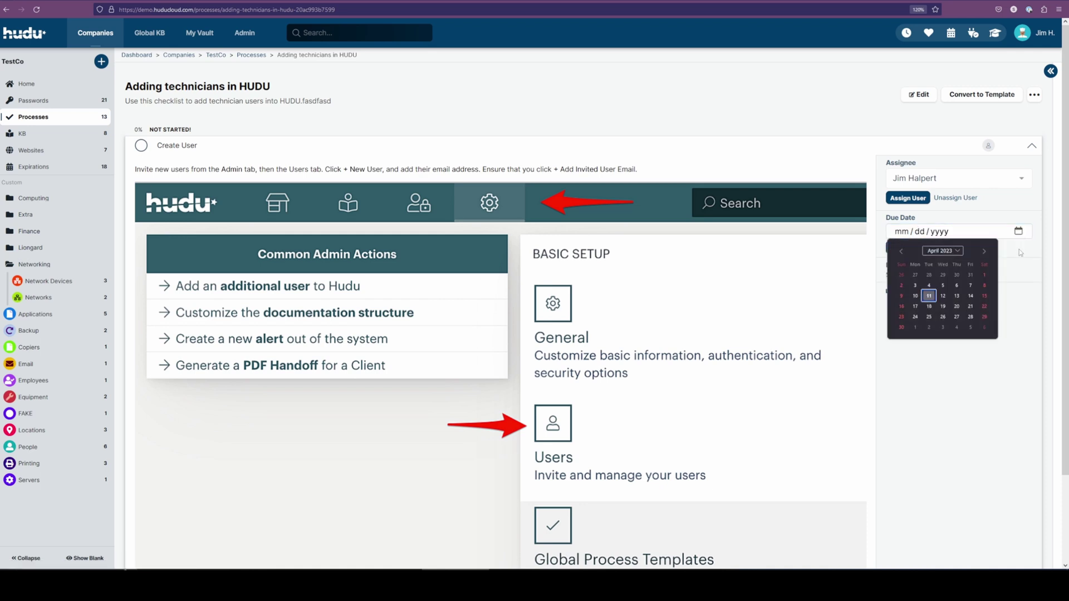
click(970, 296)
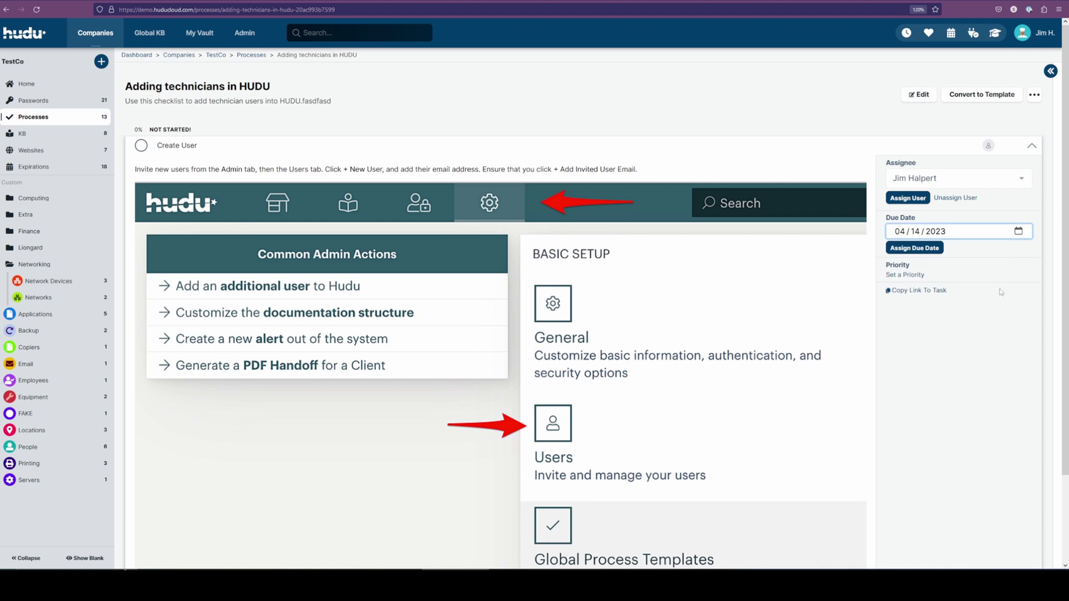
click(920, 249)
click(902, 199)
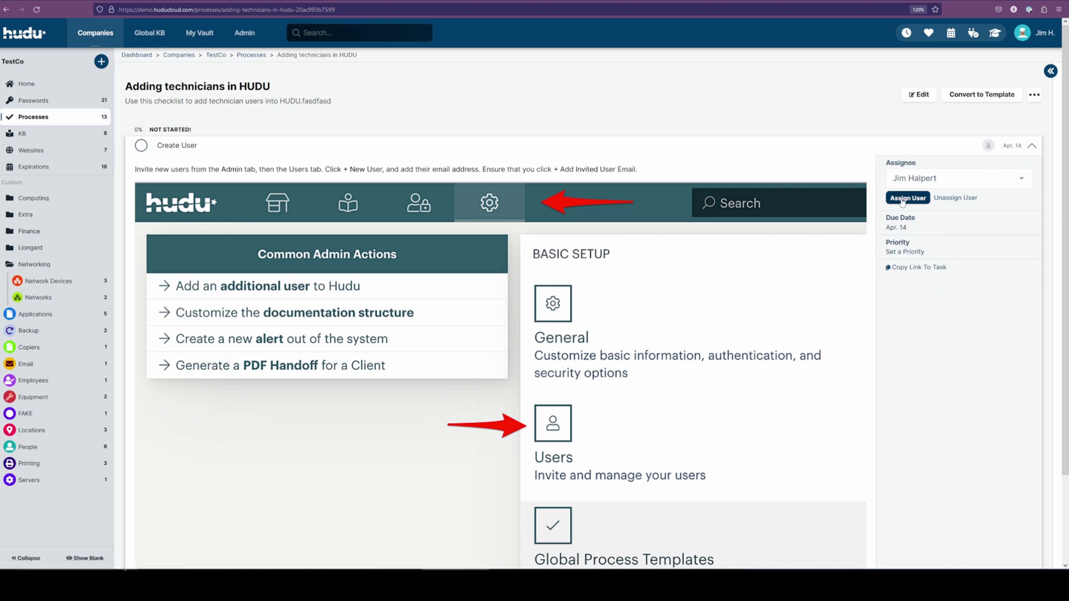
Set Create User's priority to Normal, then look over the Assign User Role task
click(913, 228)
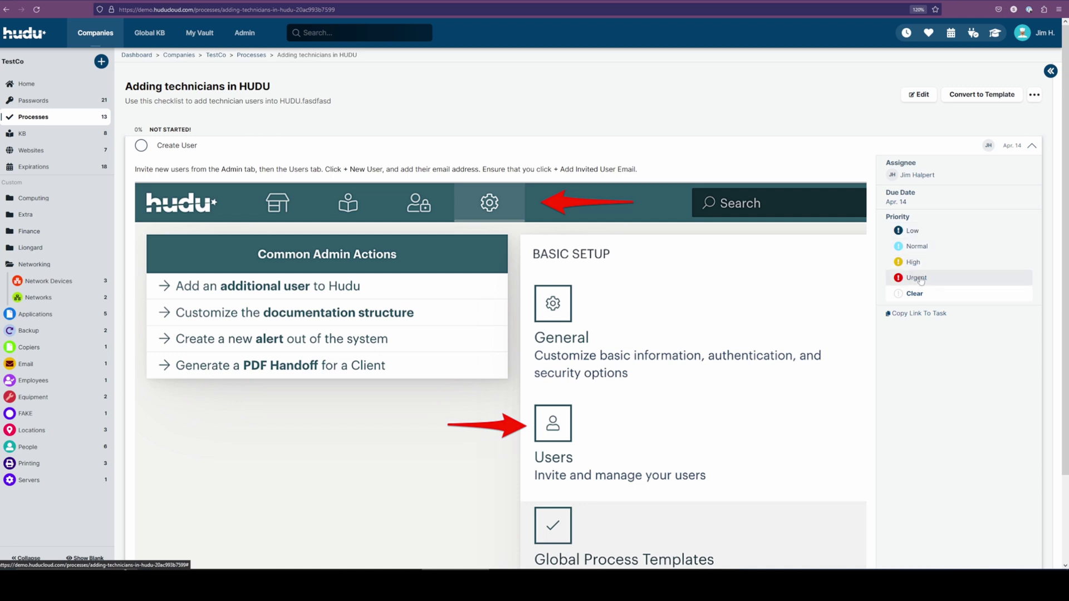
click(915, 246)
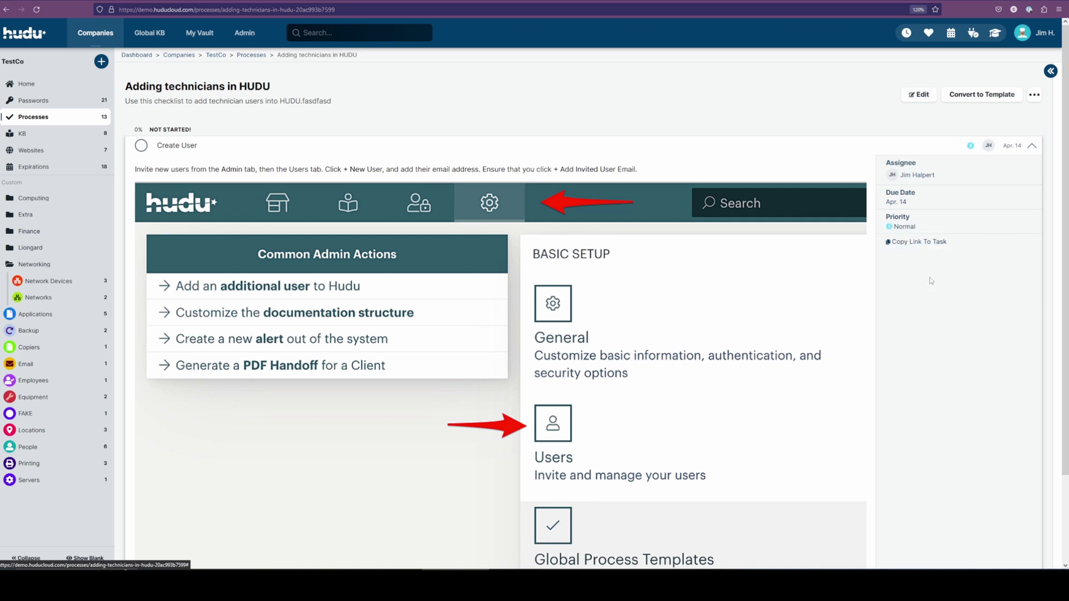
click(1031, 145)
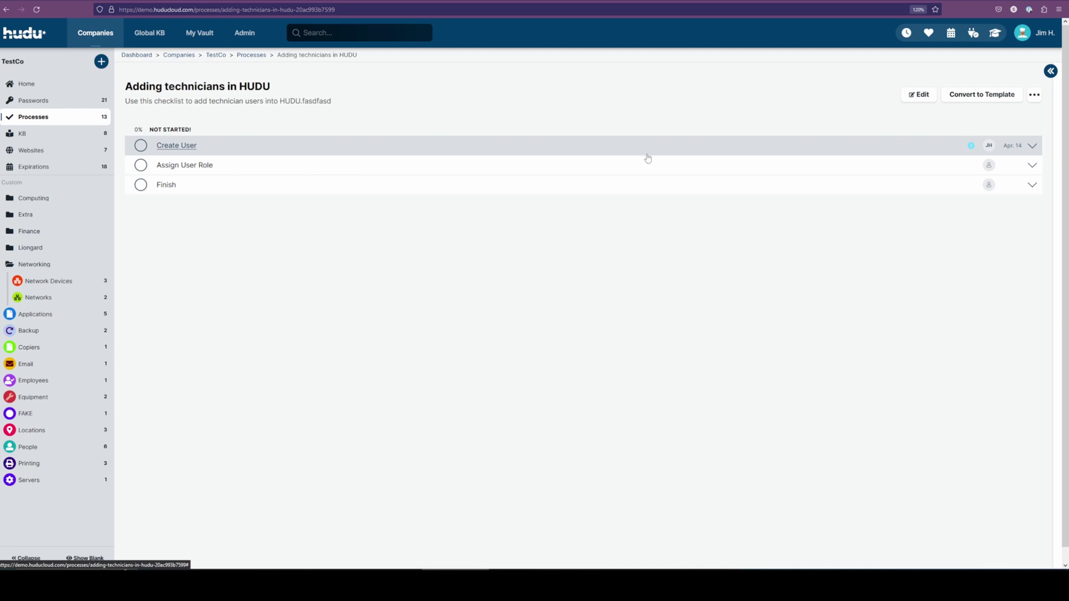
click(562, 168)
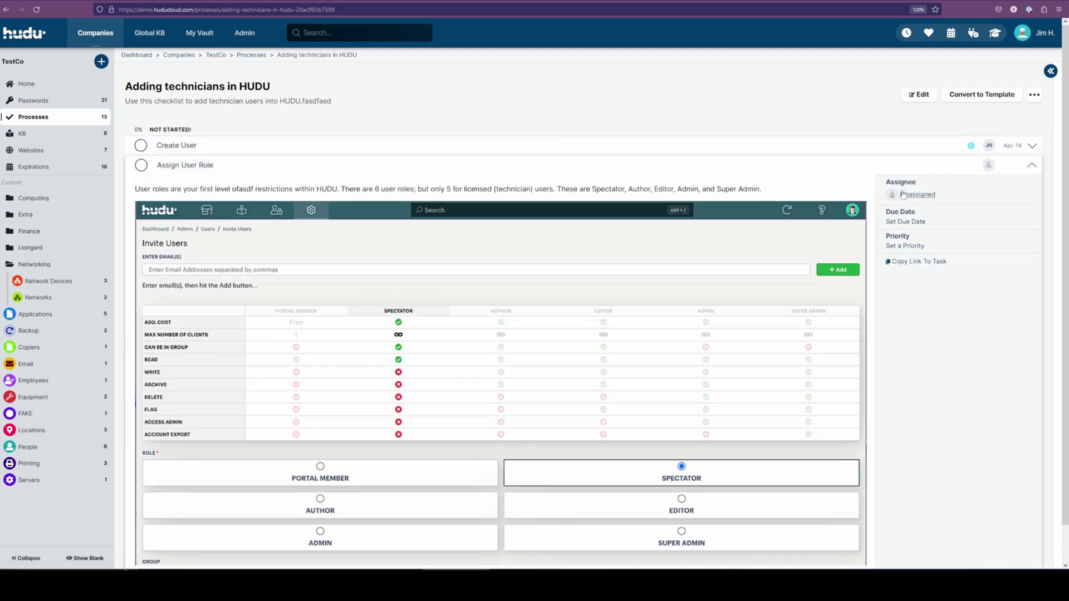
click(1031, 166)
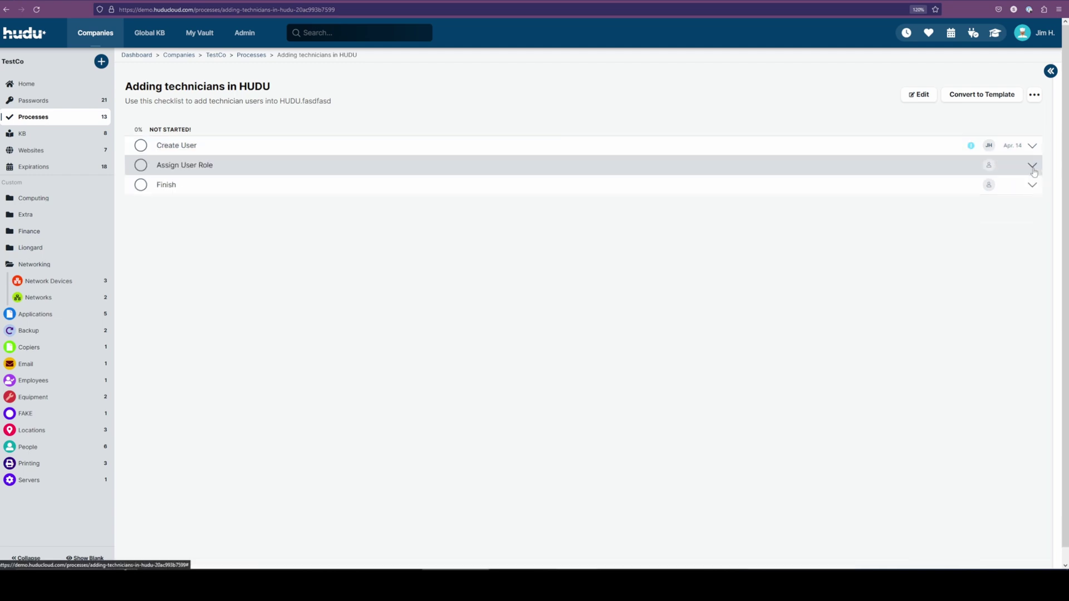
Open Create User from the dashboard's My Tasks to show its instructions in the TestCo process
click(945, 149)
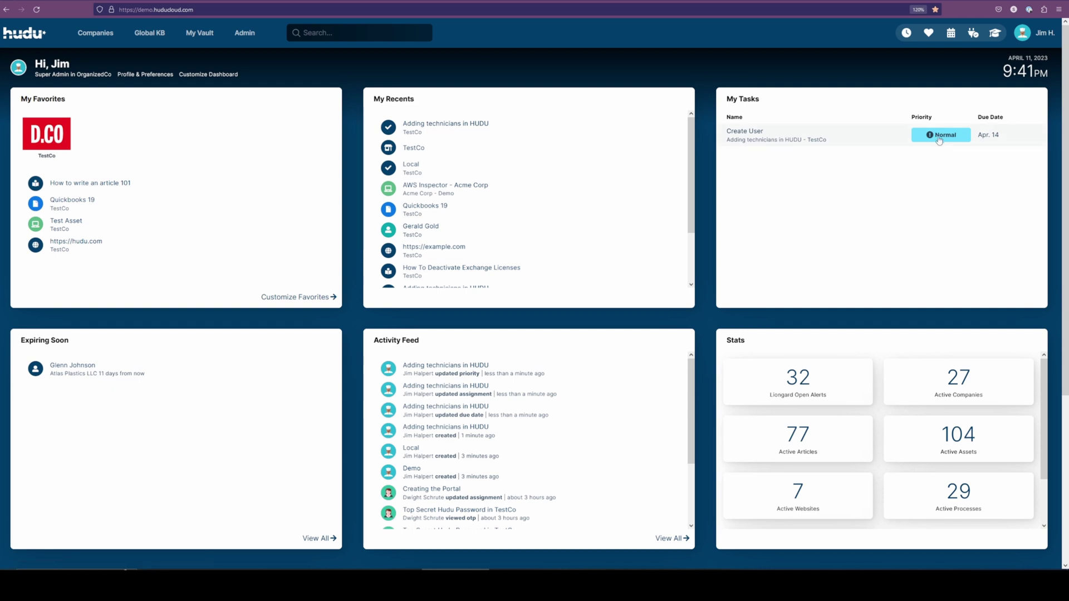
click(752, 135)
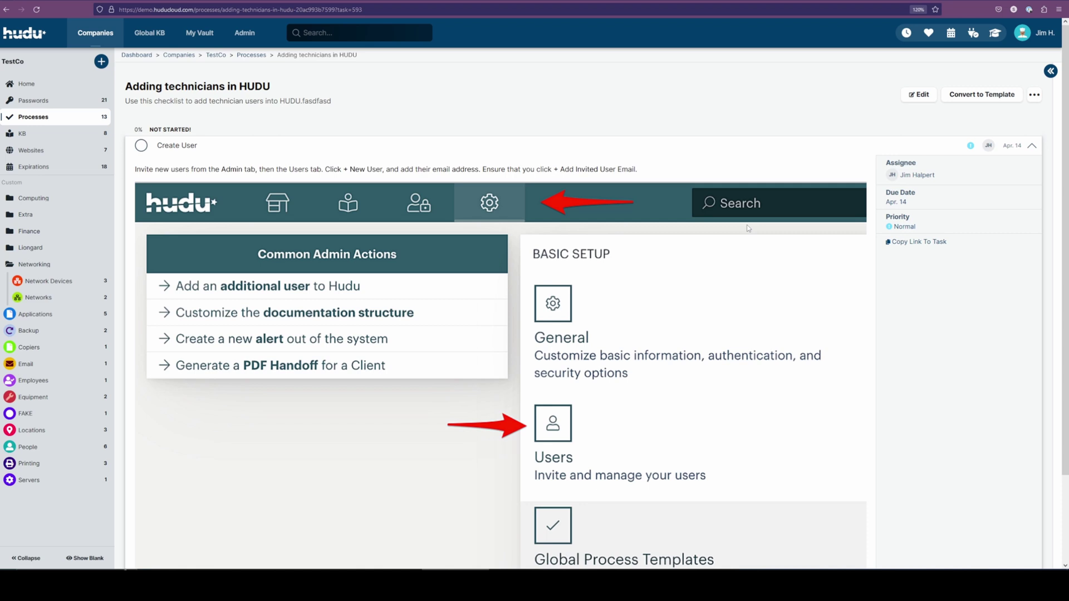
Copy the process's shareable status report link and load it in a new tab
click(1050, 70)
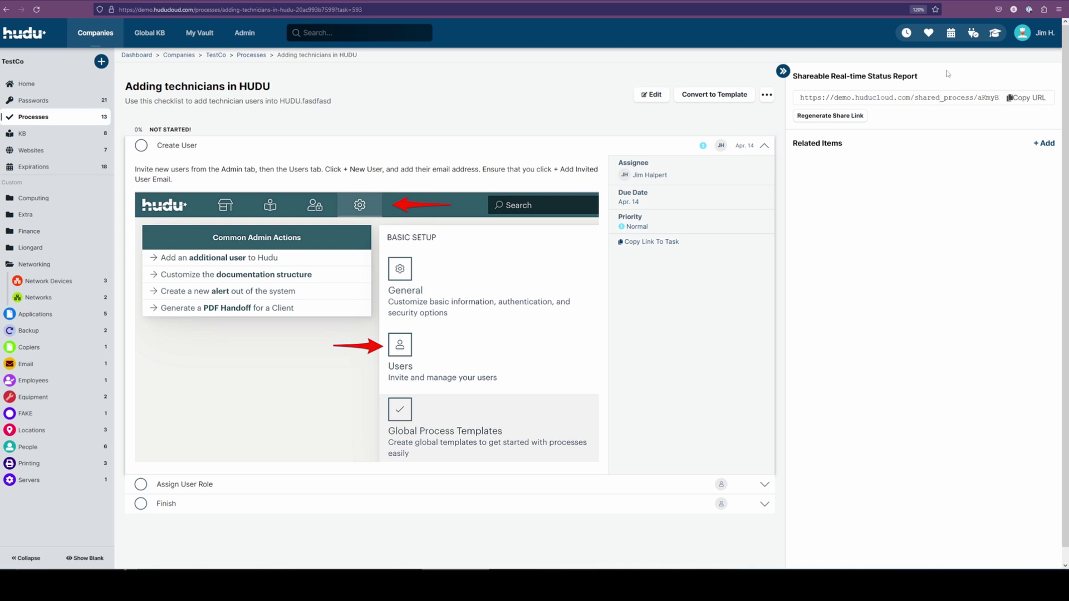
click(1021, 100)
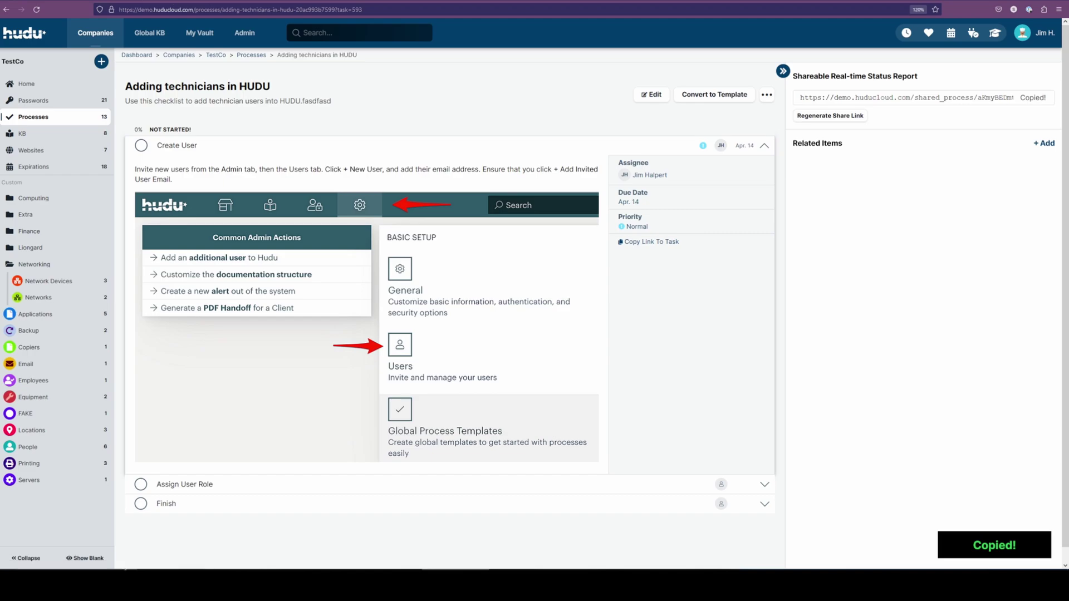
key(ctrl+t)
key(ctrl+v)
key(Return)
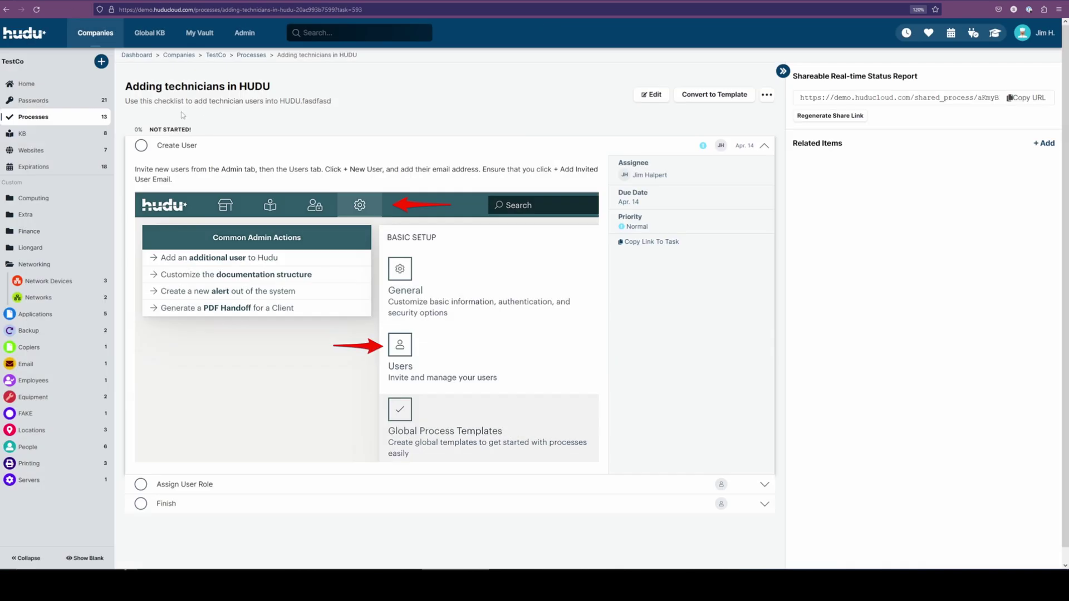
Mark Create User complete and confirm the shared report reflects it
click(141, 145)
click(764, 146)
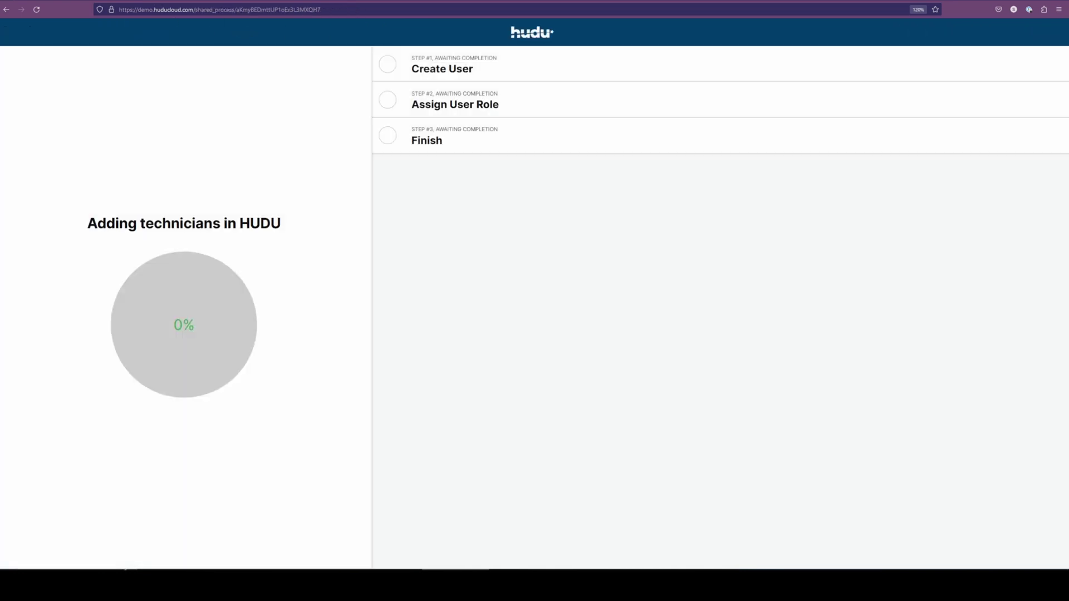
click(377, 61)
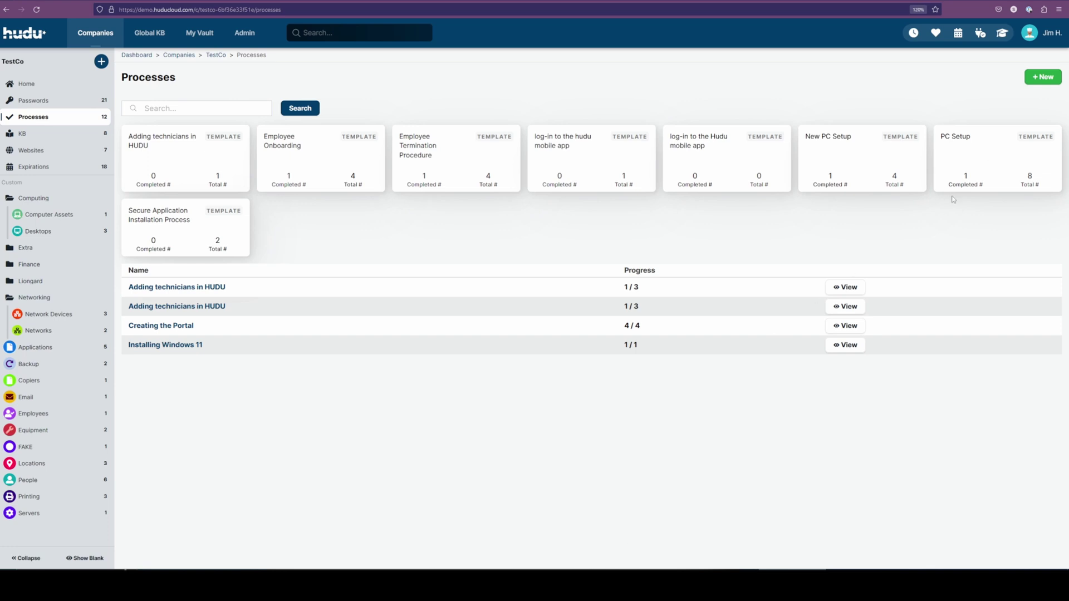
Create a Demo process for TestCo from the Demo template and convert it into a template
click(1042, 77)
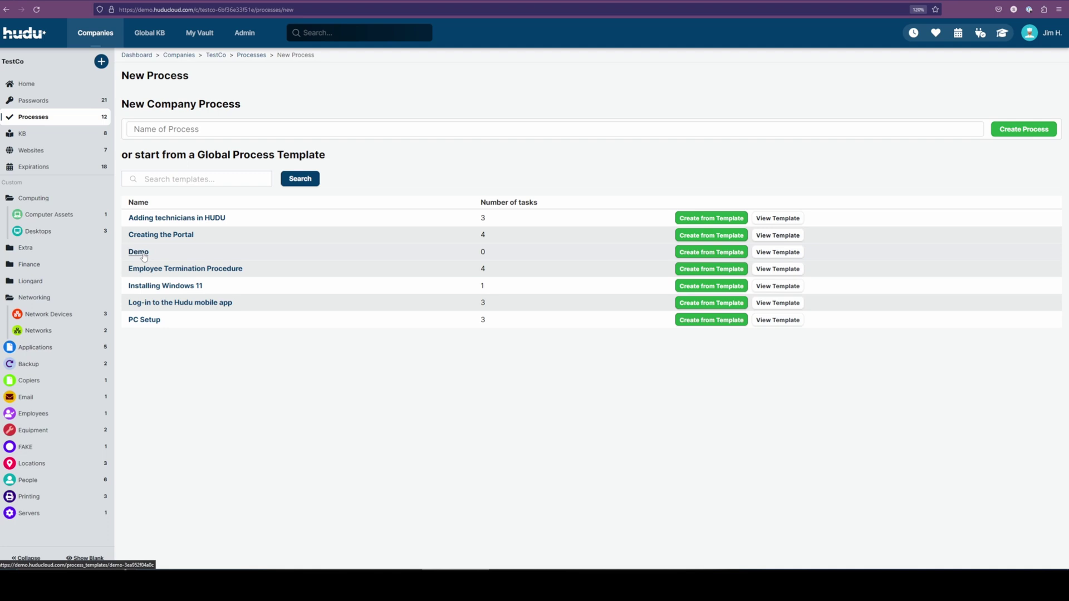
click(697, 254)
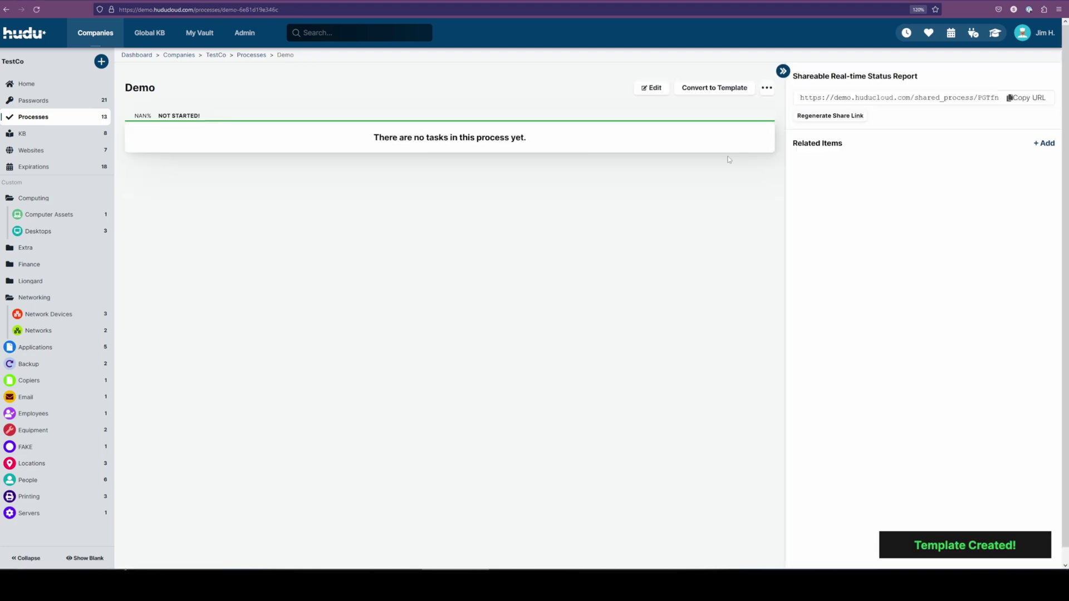
click(713, 89)
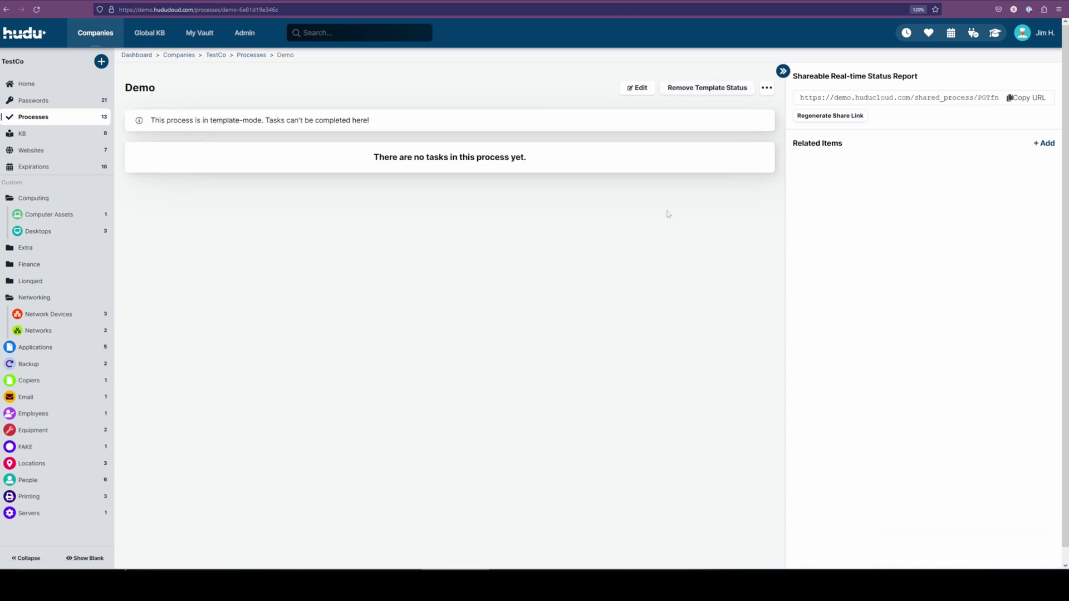
click(65, 236)
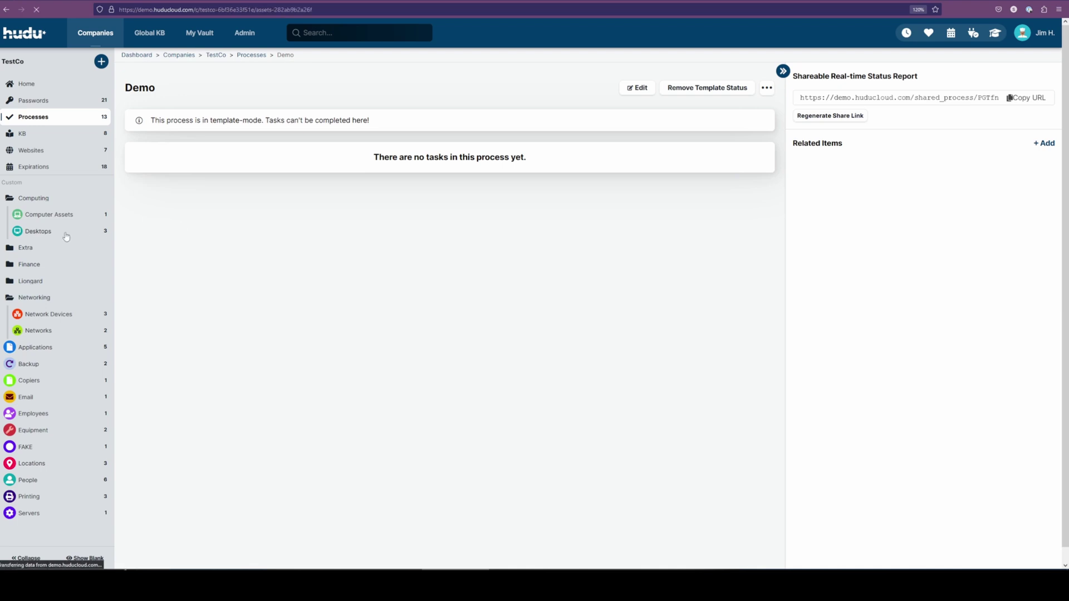
Add a New PC Setup process from its template to the DESKTOP-BQNRSJA asset
click(179, 147)
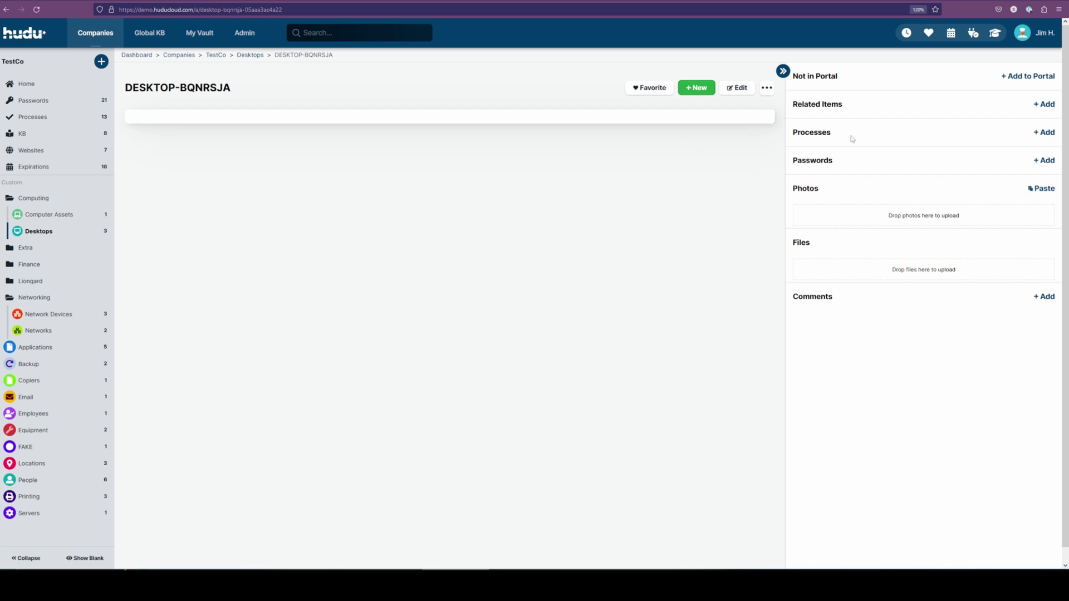
click(1039, 133)
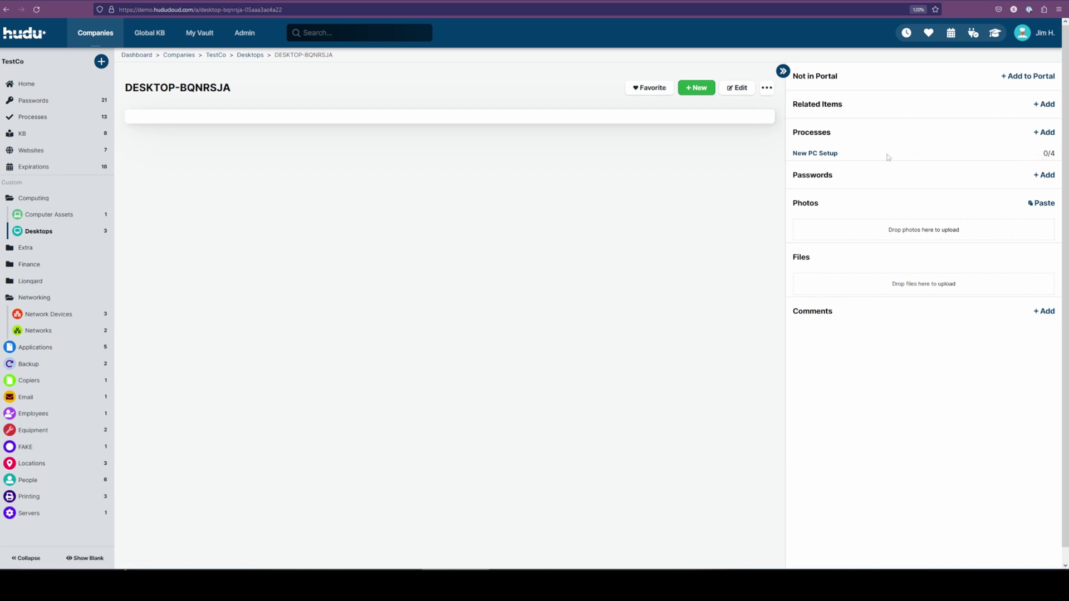
Complete Record PC information in New PC Setup and return to the DESKTOP-BQNRSJA asset page
click(821, 154)
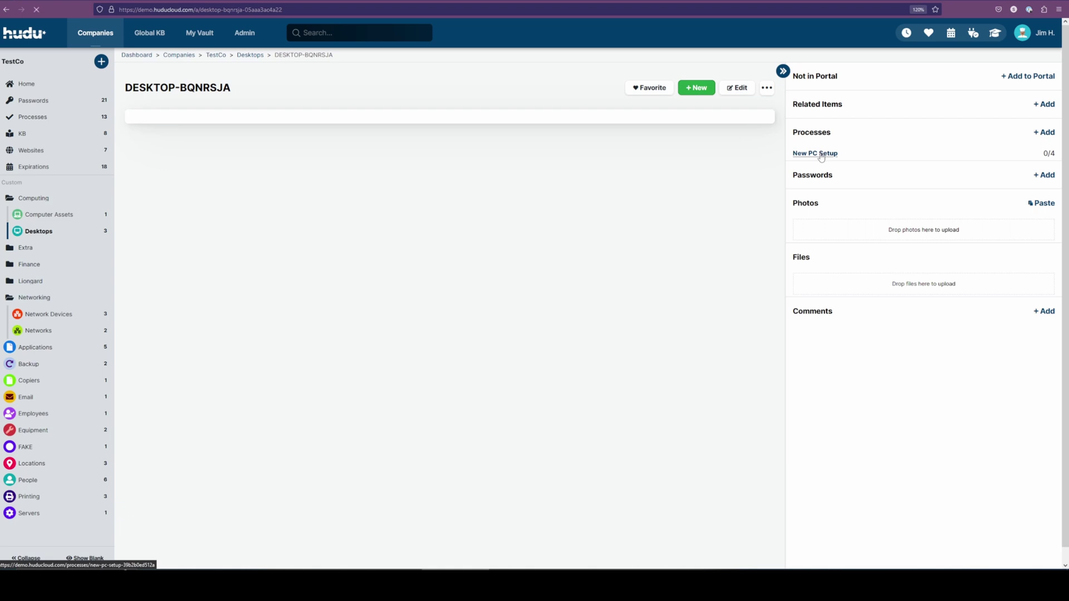
click(766, 134)
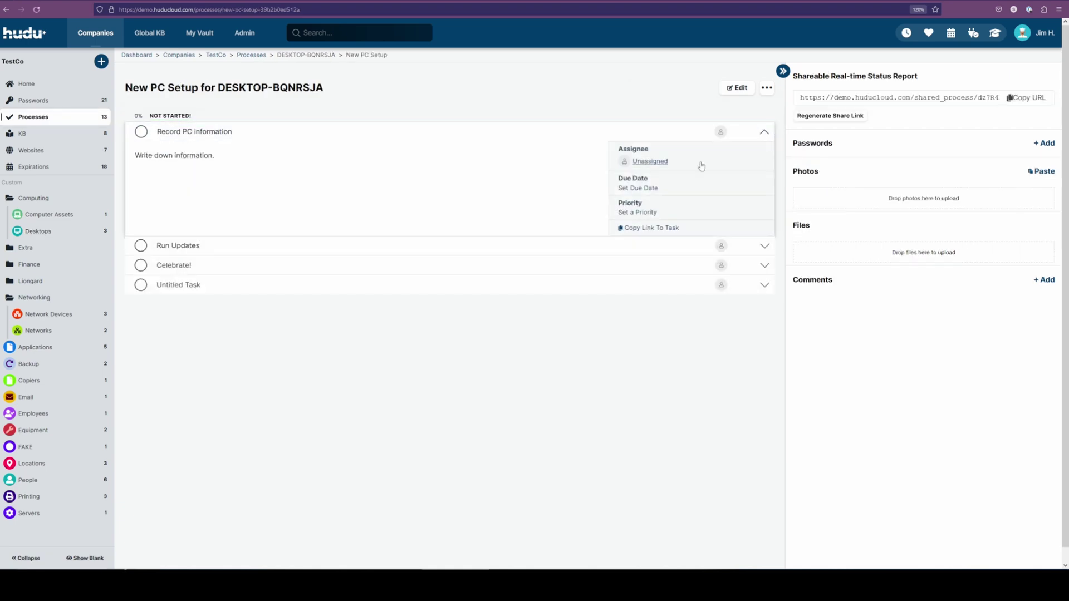
click(141, 131)
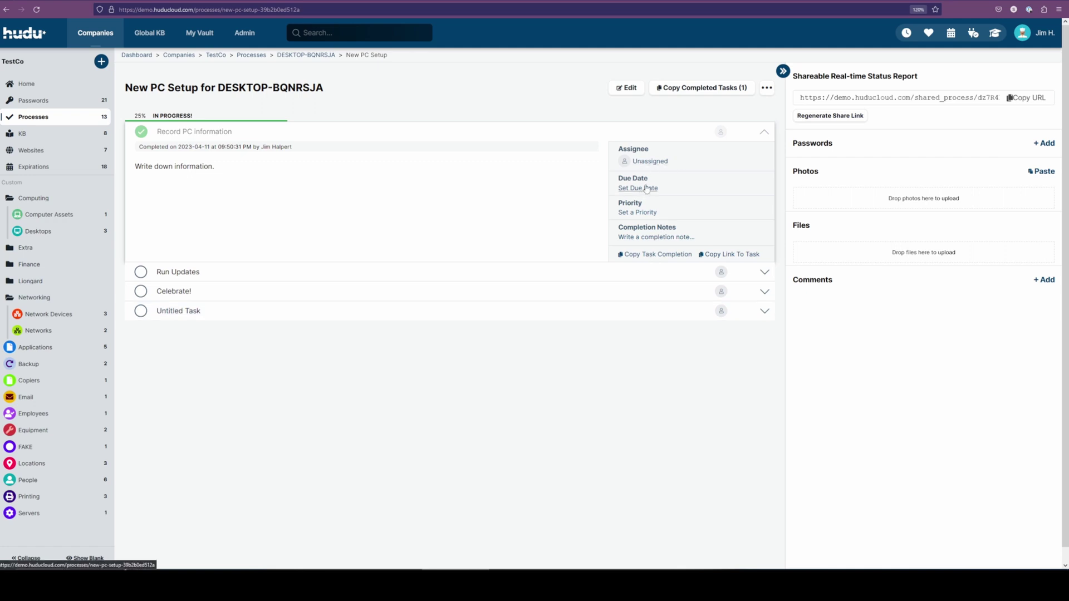
click(764, 132)
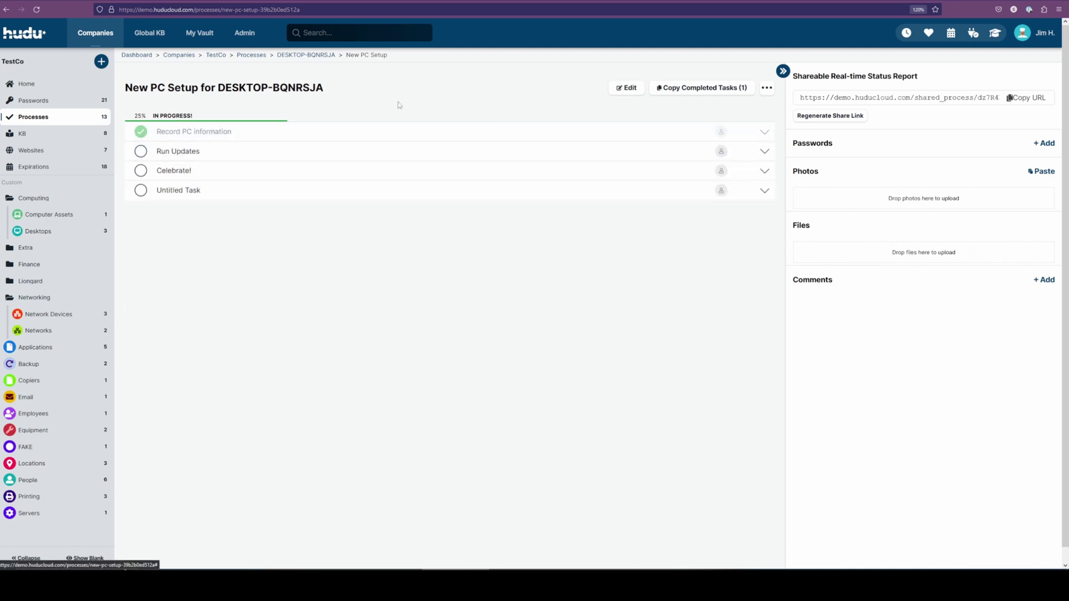
click(307, 56)
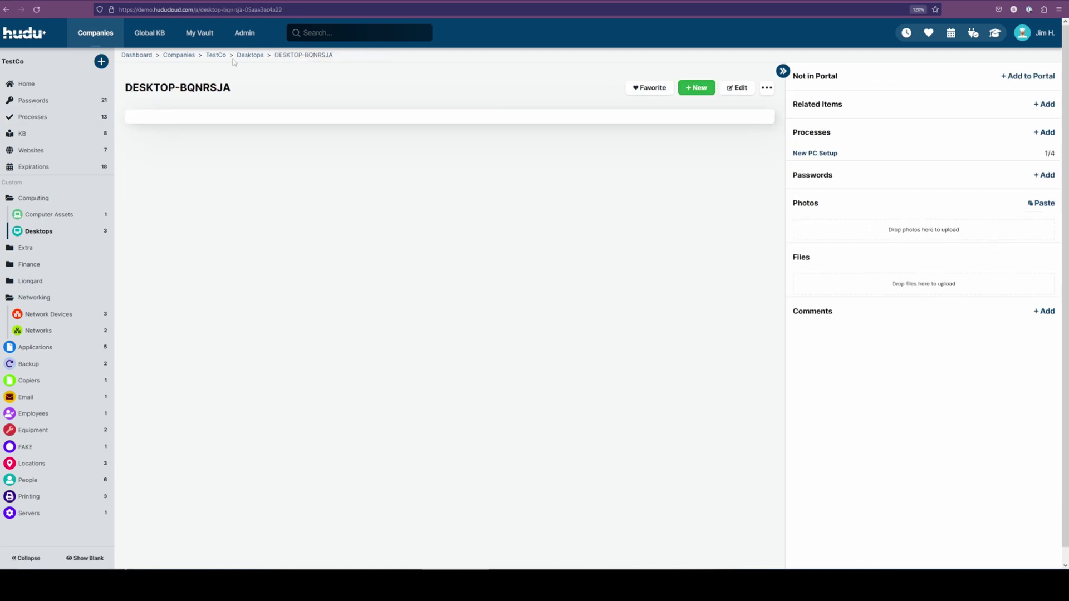